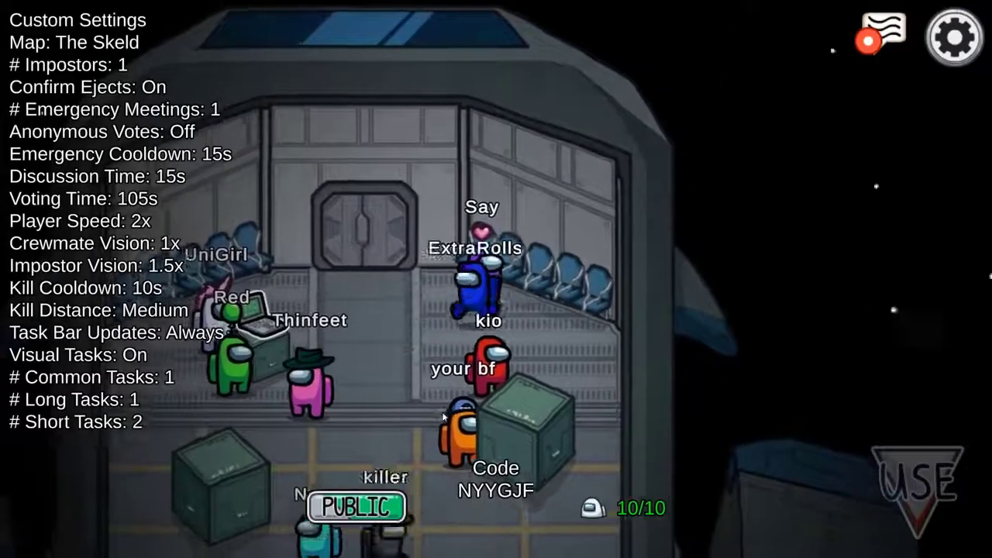
Step: Walk the blue crewmate right, up, down and up again around the lobby during the countdown
key("d")
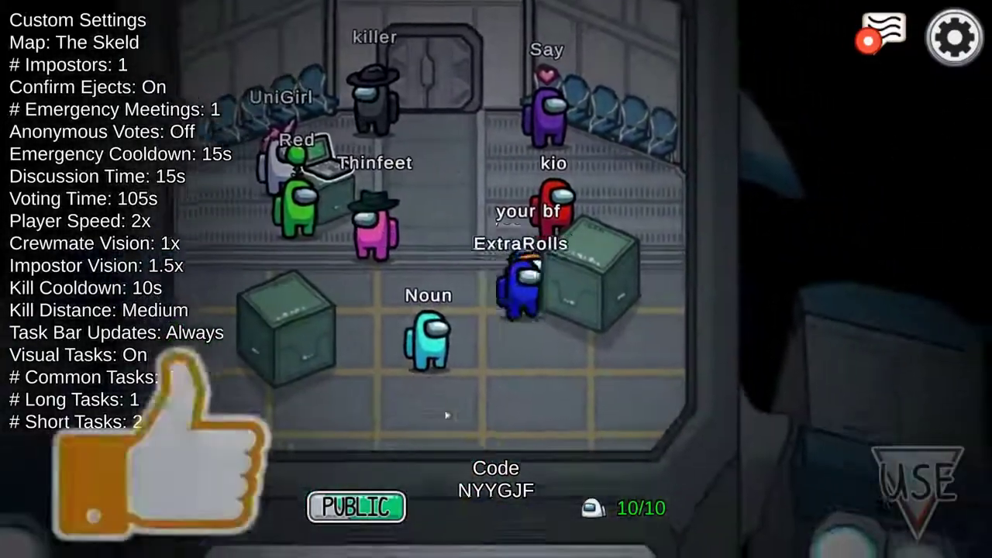
key("w")
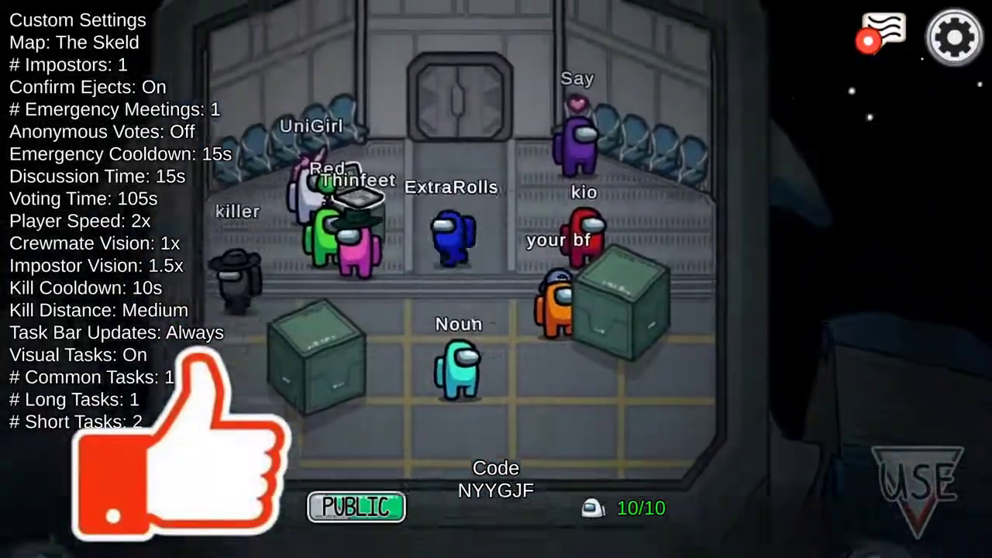
key("s")
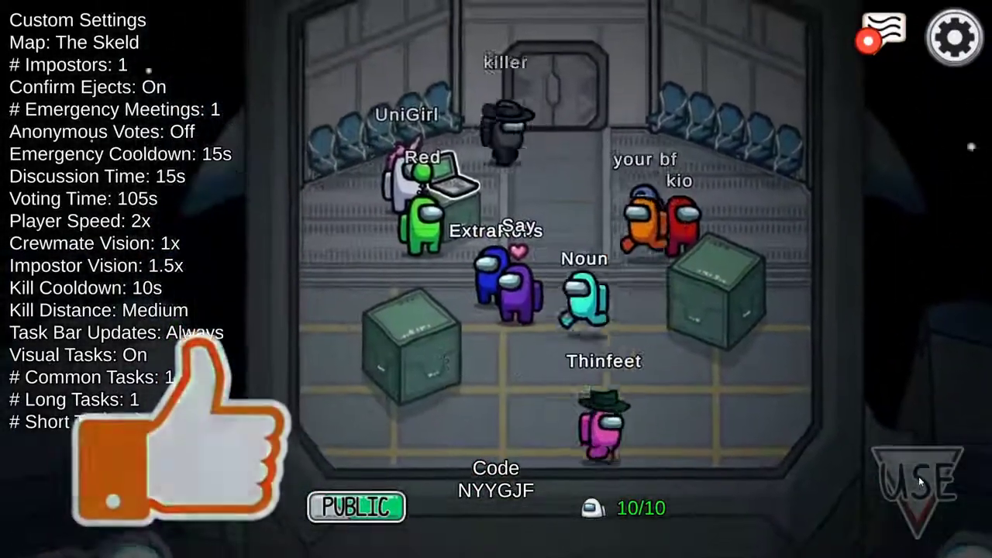
key("w")
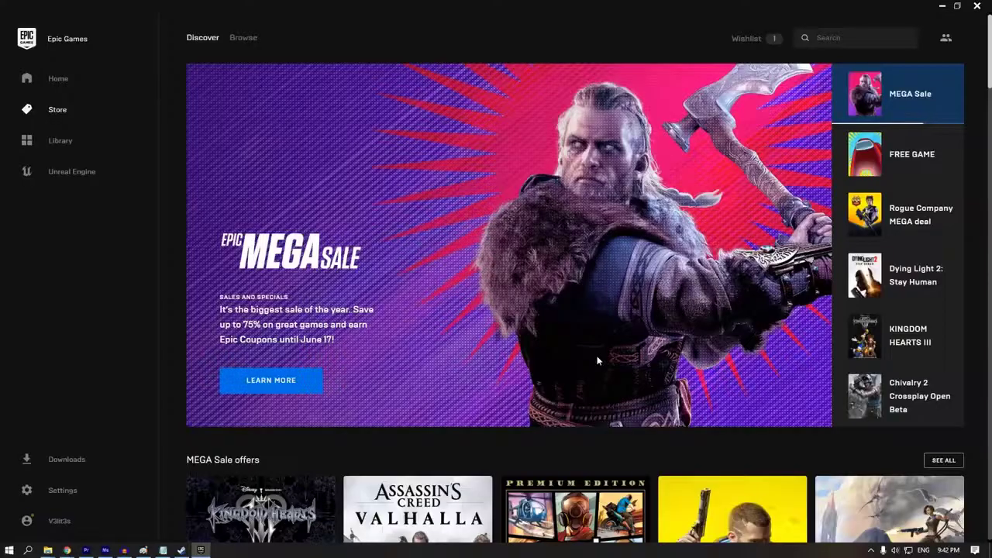
left_click(904, 154)
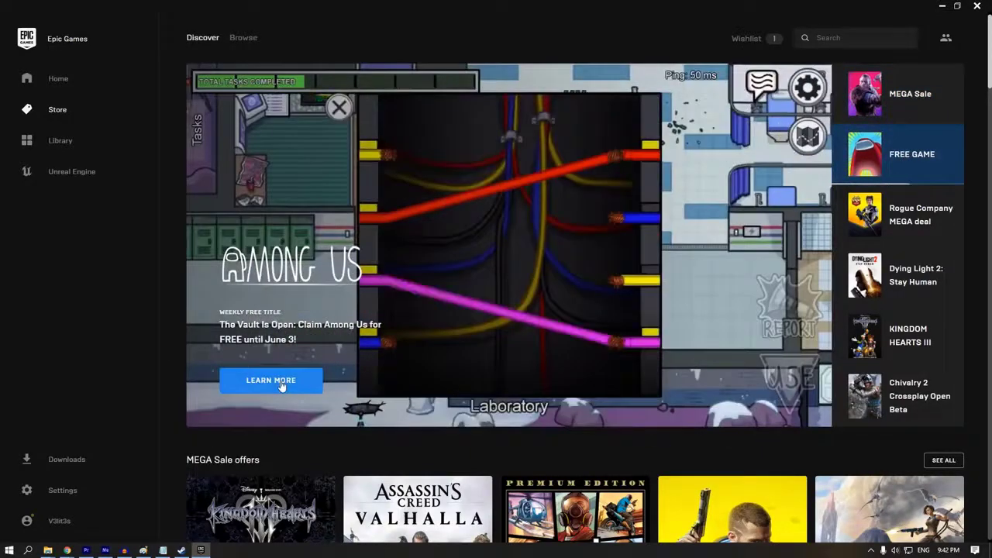
left_click(281, 382)
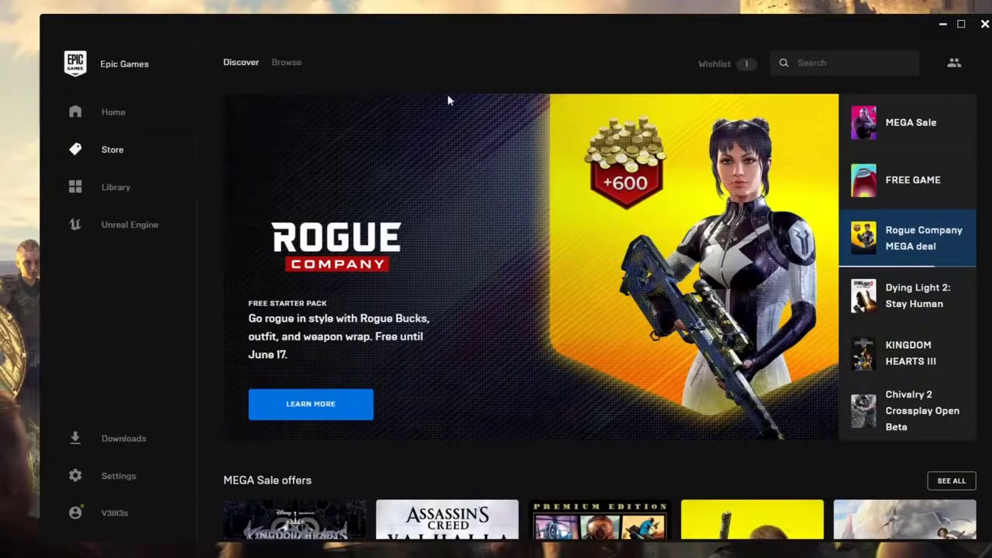
Step: Run Troubleshoot from the launcher Settings and review the connectivity and requirements test results
left_click(116, 473)
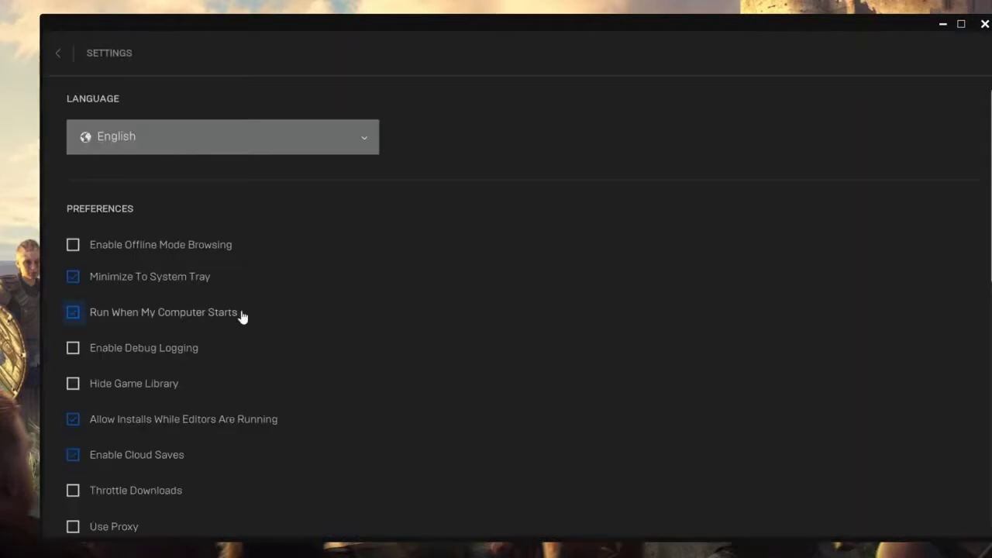
scroll(238, 334, "down", 5)
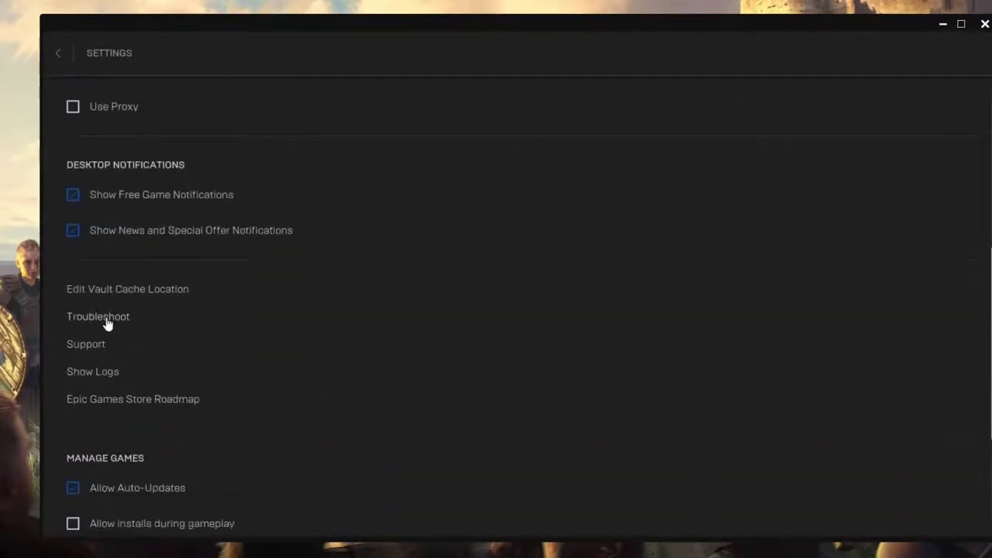
left_click(107, 324)
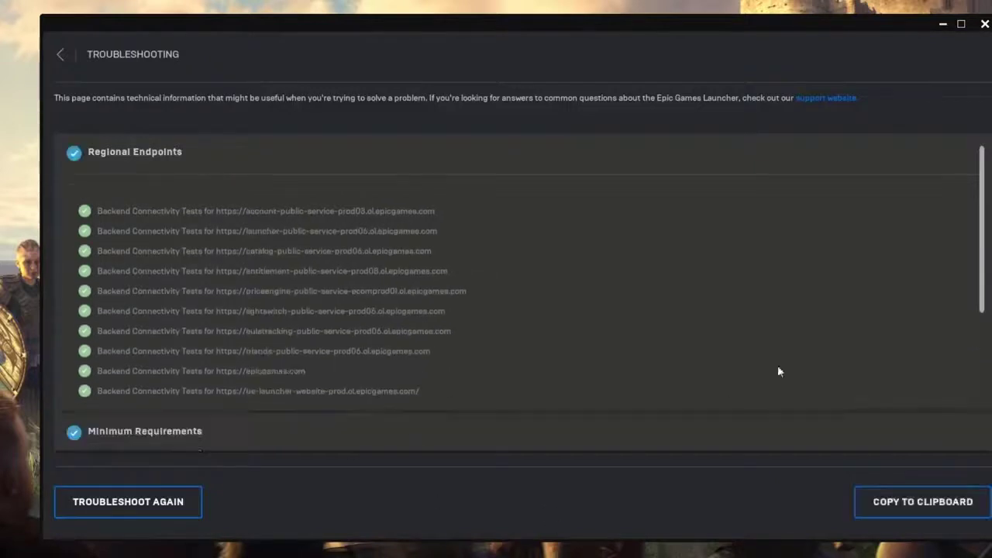
scroll(551, 290, "down", 1)
scroll(542, 288, "up", 1)
scroll(540, 284, "down", 5)
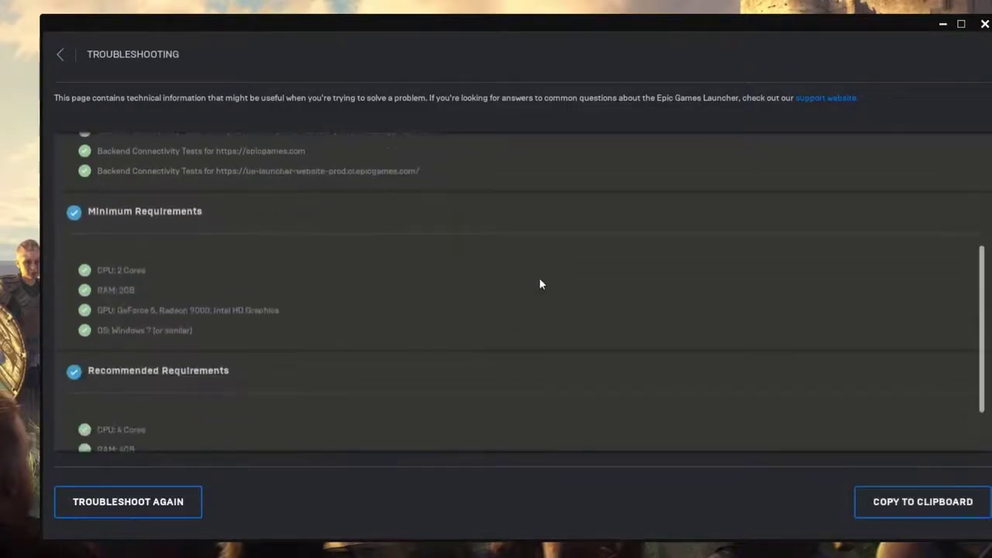
scroll(540, 284, "down", 2)
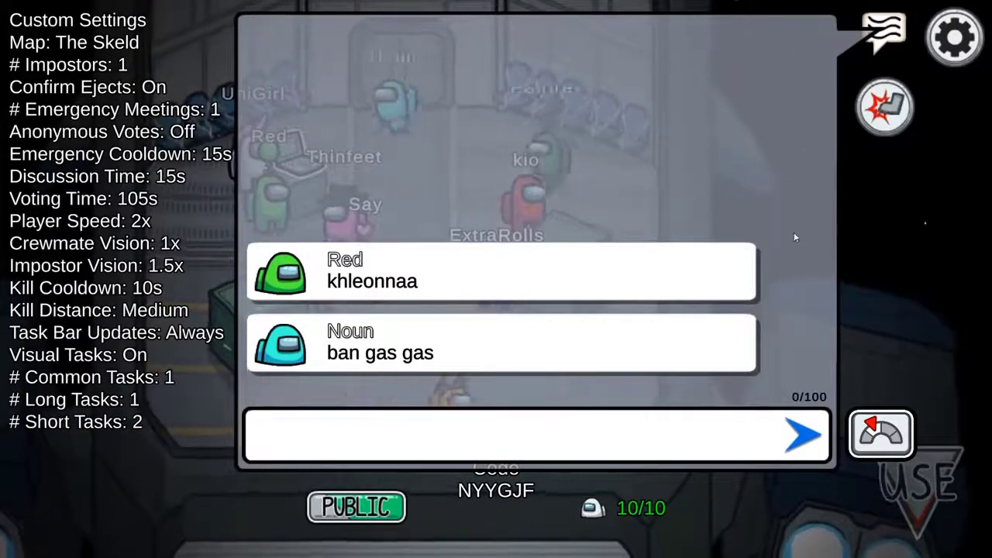
type("as")
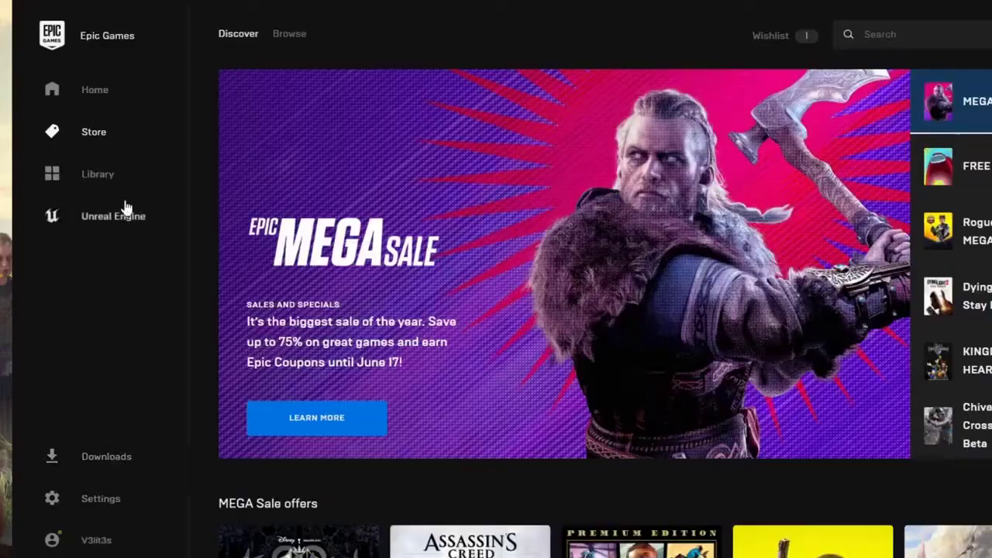
Step: Show the game Library and the options menu under the Among Us tile
left_click(100, 174)
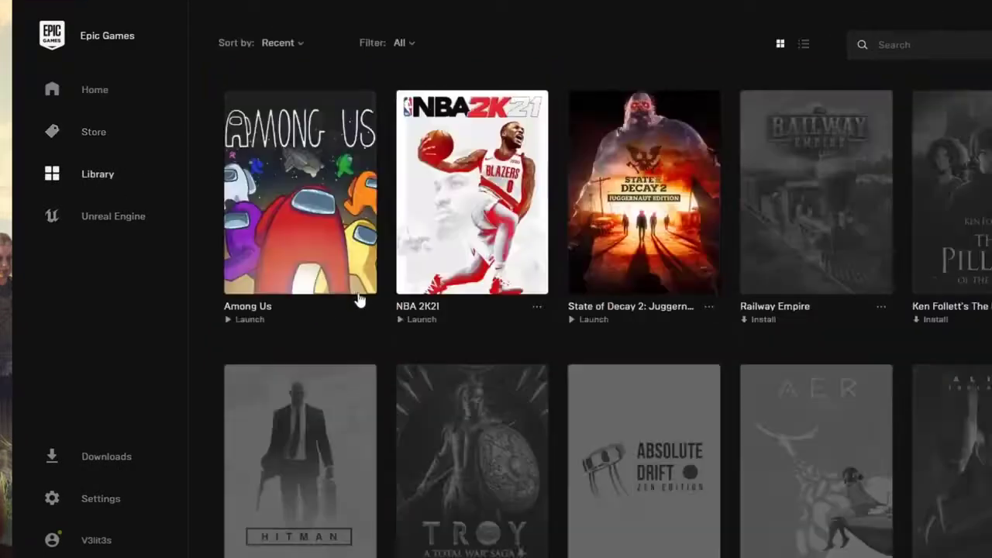
left_click(364, 309)
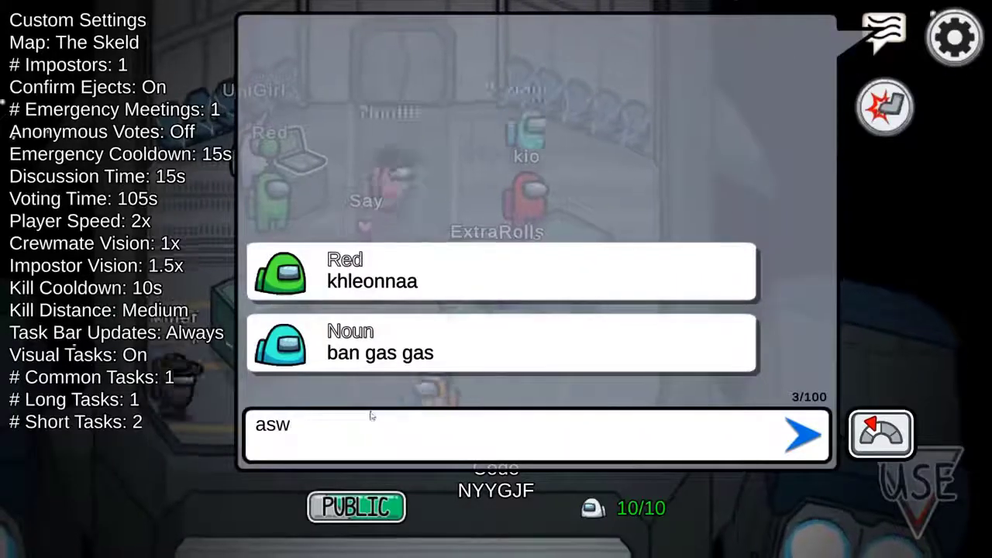
Step: Clear the half-typed chat message and walk the crewmate from Cafeteria down into MedBay
key("BackSpace")
key("BackSpace")
key("BackSpace")
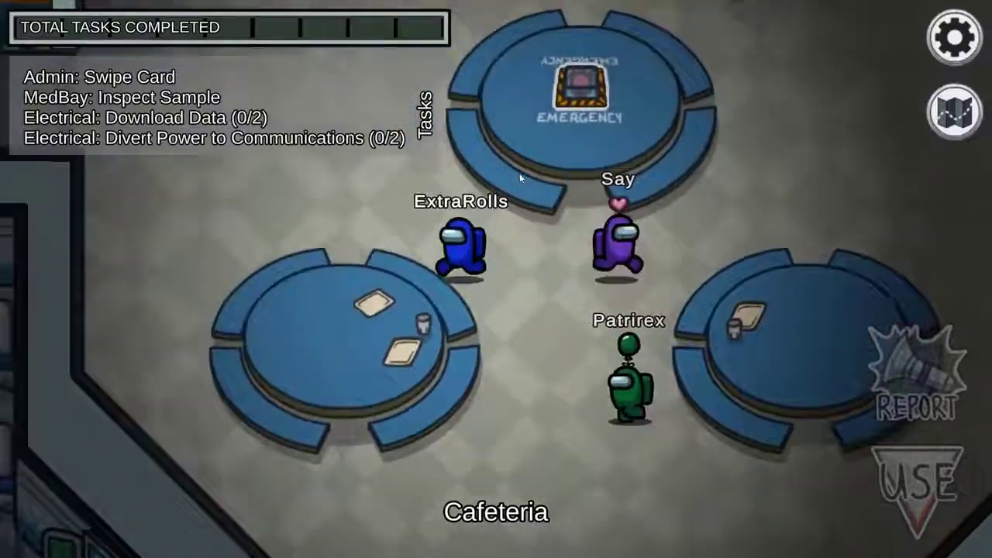
key("w")
key("a")
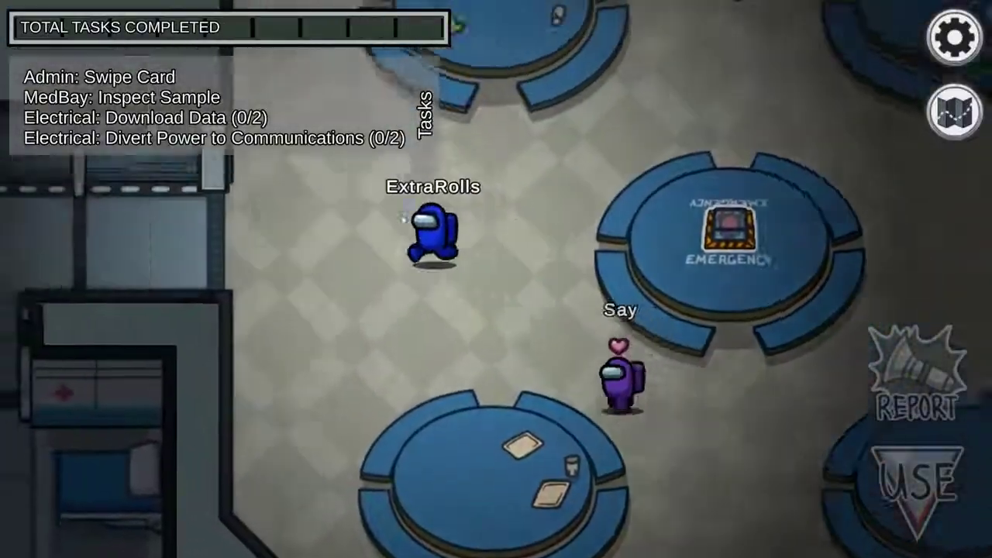
key("a")
key("s")
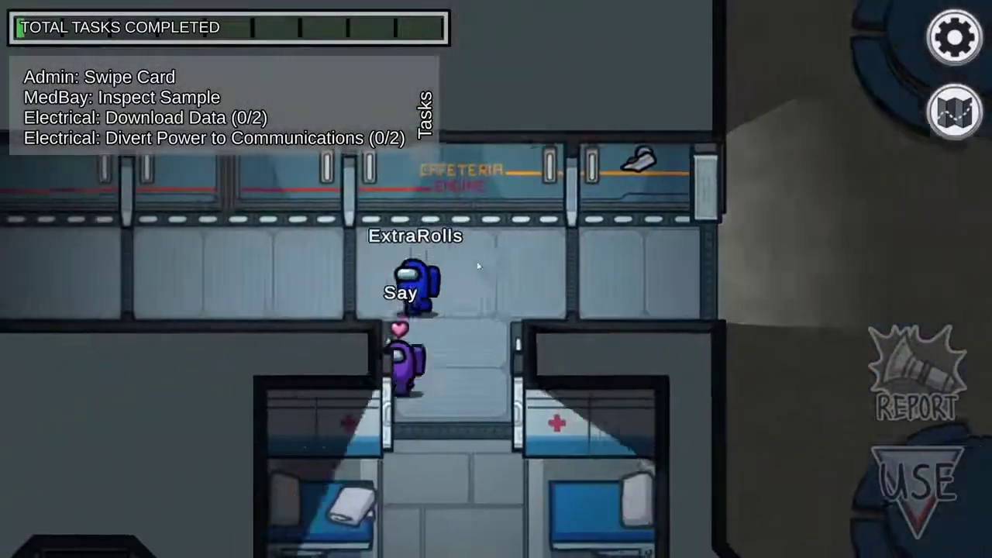
Step: Walk the crewmate left along the upper hallway into Upper Engine and down through it
key("w")
key("a")
key("a")
key("s")
key("a")
key("w")
key("s")
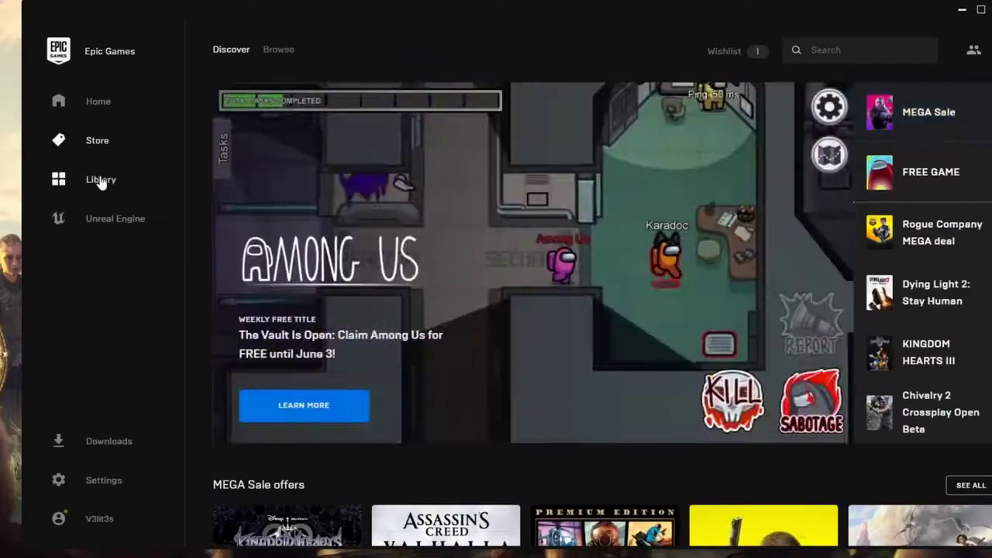
Step: Choose Verify from the Among Us tile's options menu in the Library
left_click(101, 181)
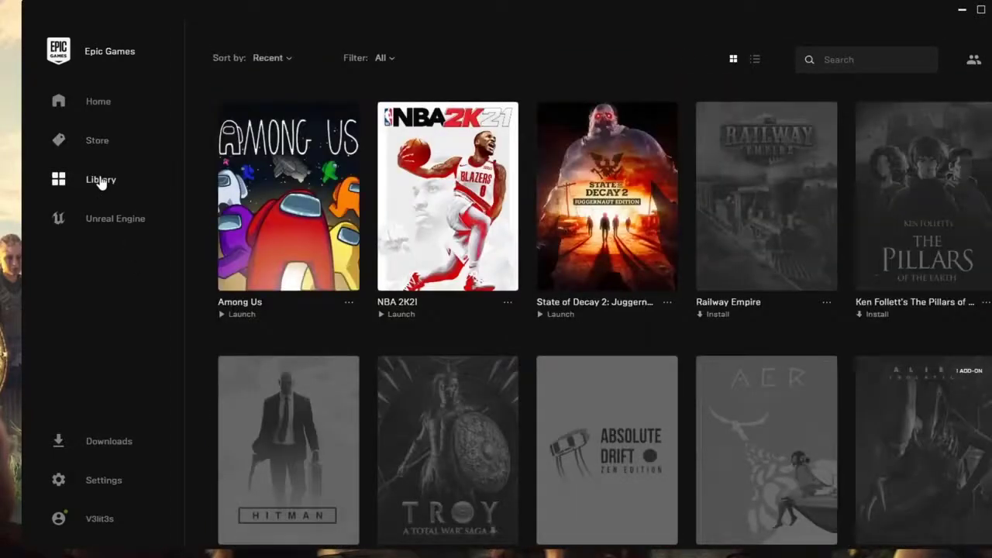
left_click(349, 304)
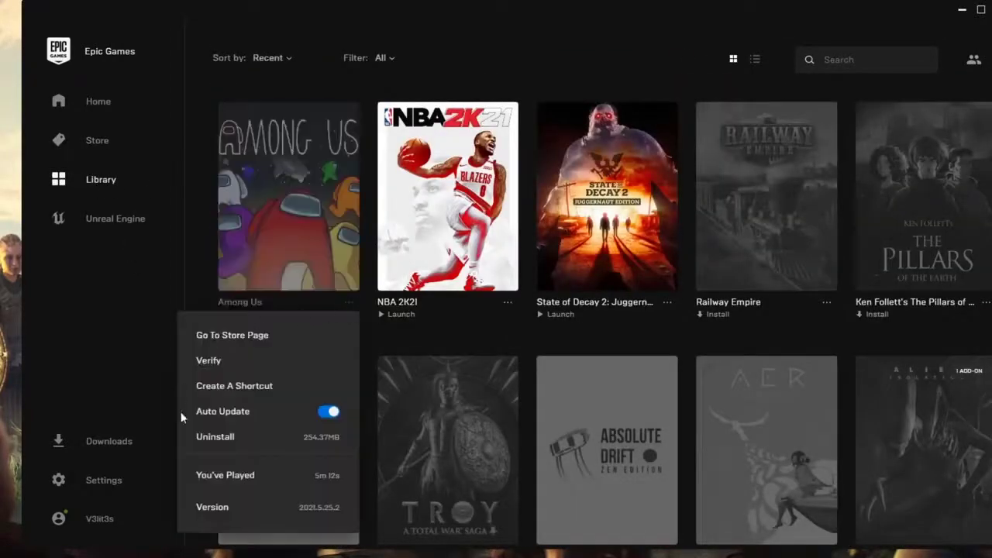
left_click(210, 361)
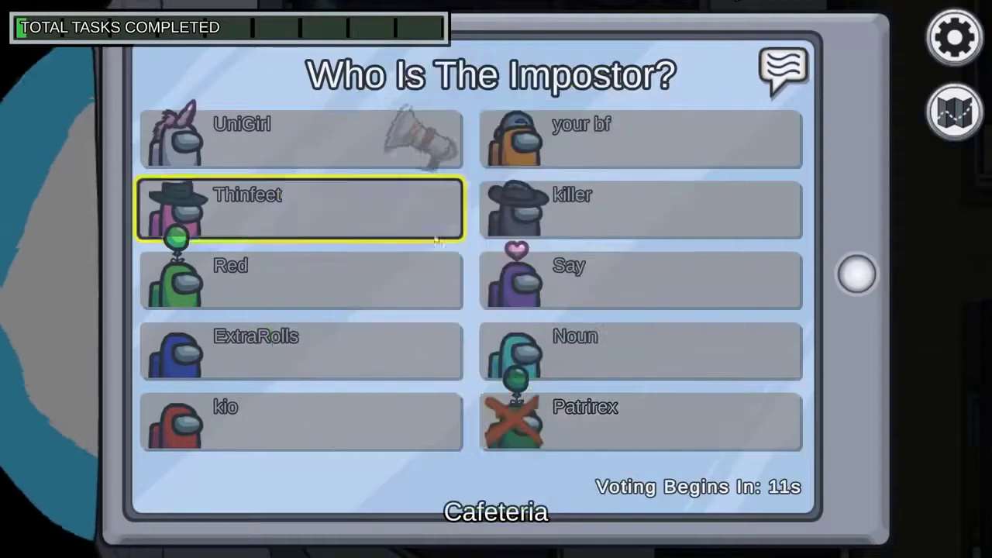
Step: Open the meeting chat, close it to check the votes, then reopen it
left_click(781, 70)
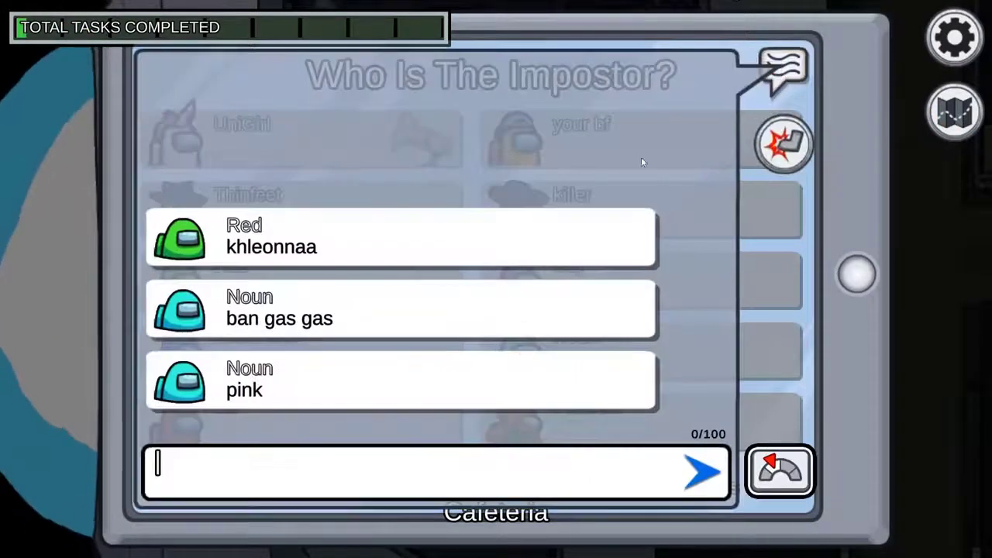
left_click(790, 72)
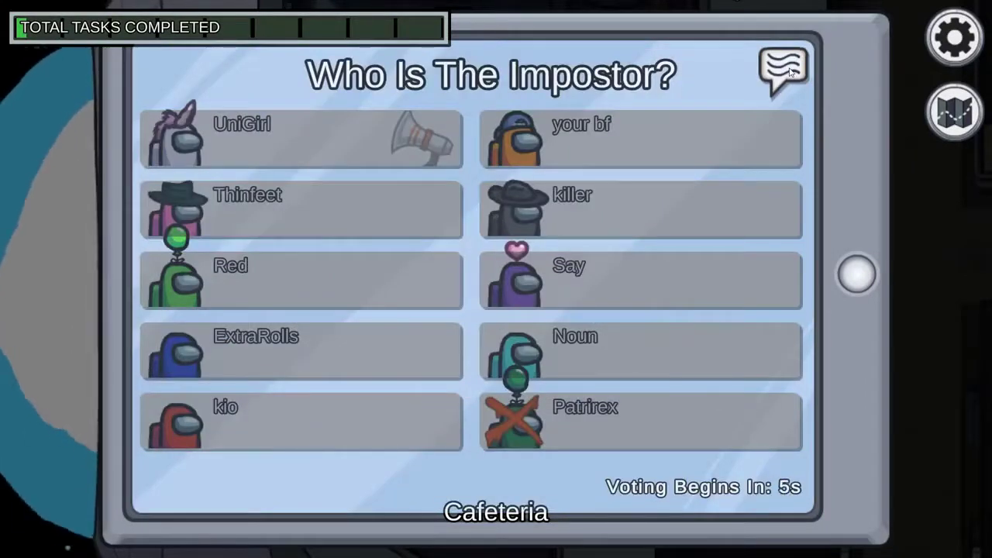
left_click(791, 71)
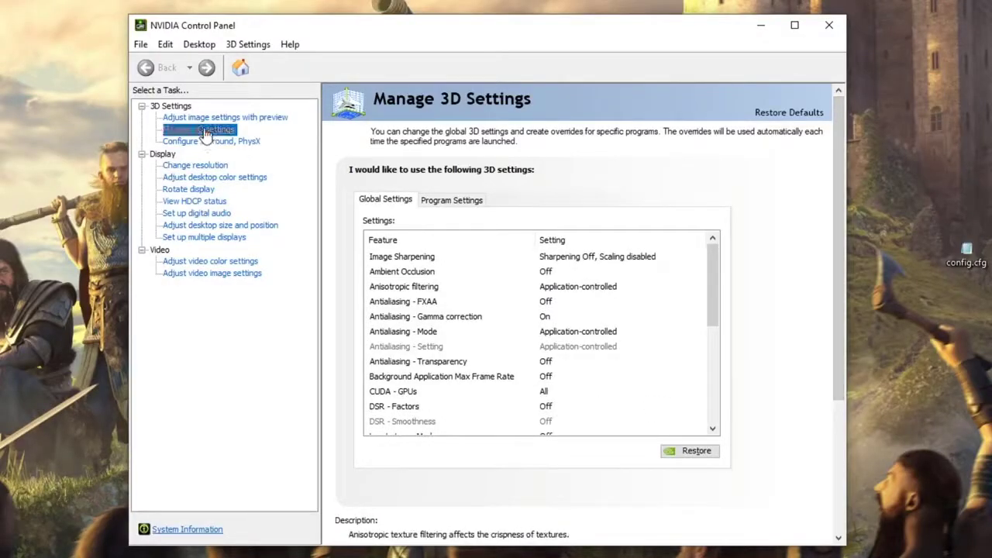
Step: Add Among Us.exe as a customized program under Program Settings
left_click(454, 201)
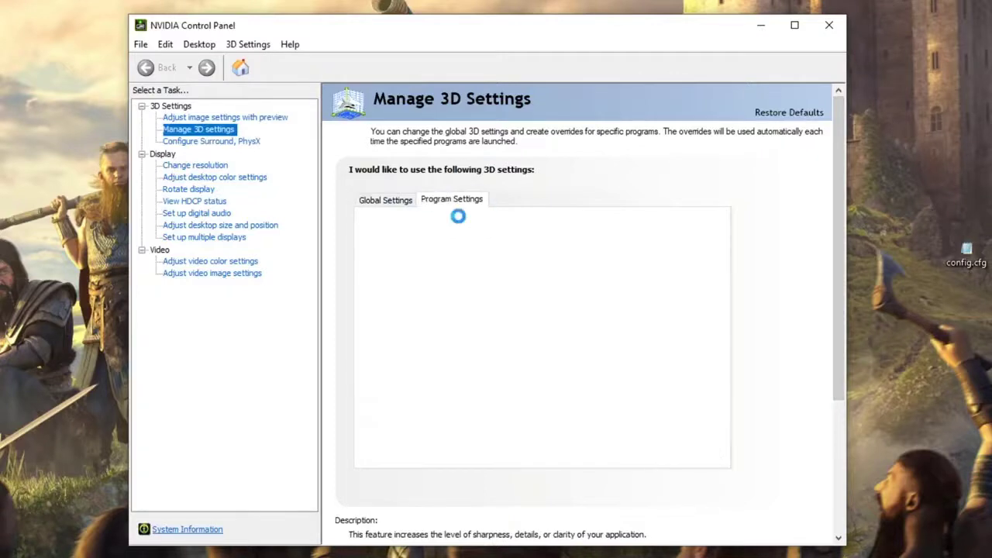
left_click(555, 236)
left_click(383, 247)
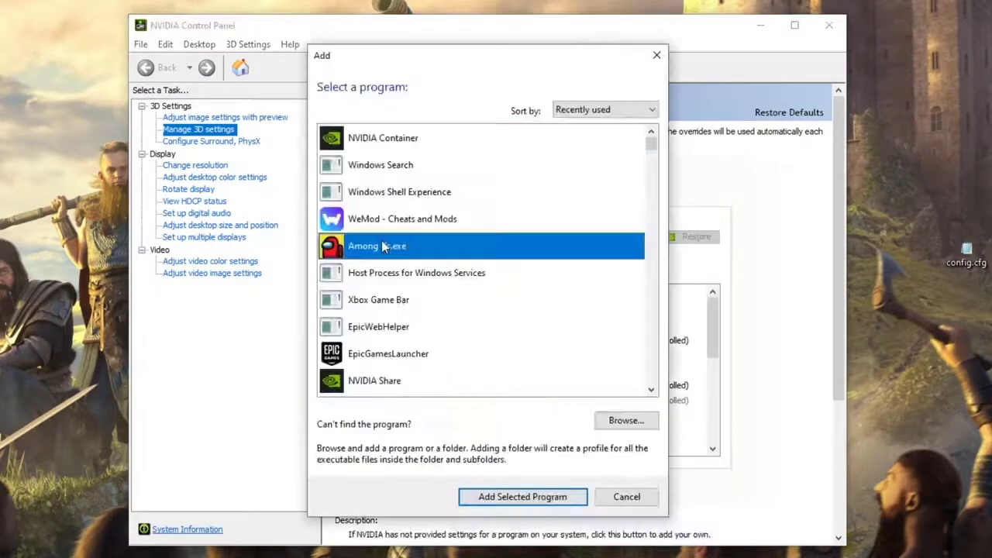
left_click(523, 497)
Step: Review the Max Frame Rate options for Among Us and confirm with OK, keeping the global setting
scroll(525, 405, "down", 4)
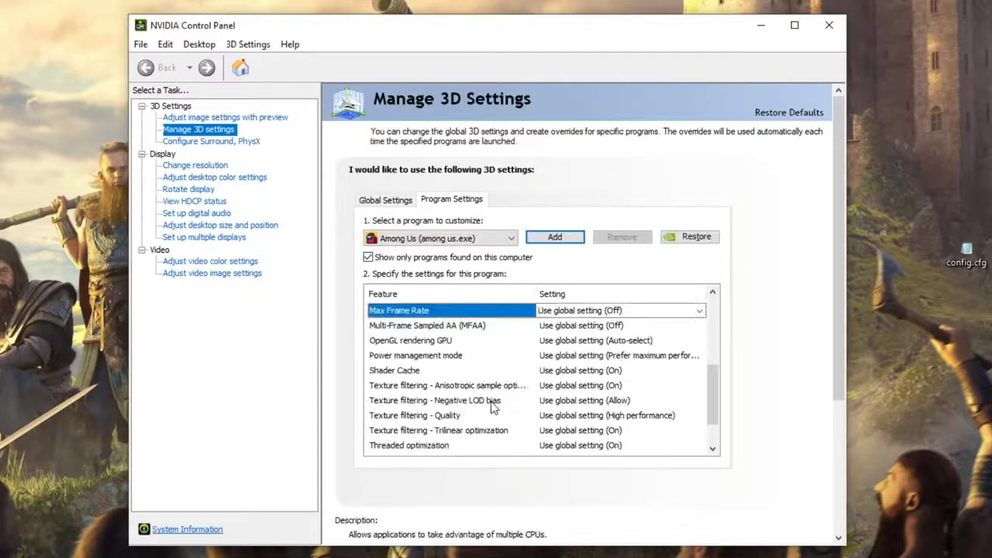
scroll(494, 405, "up", 2)
left_click(493, 401)
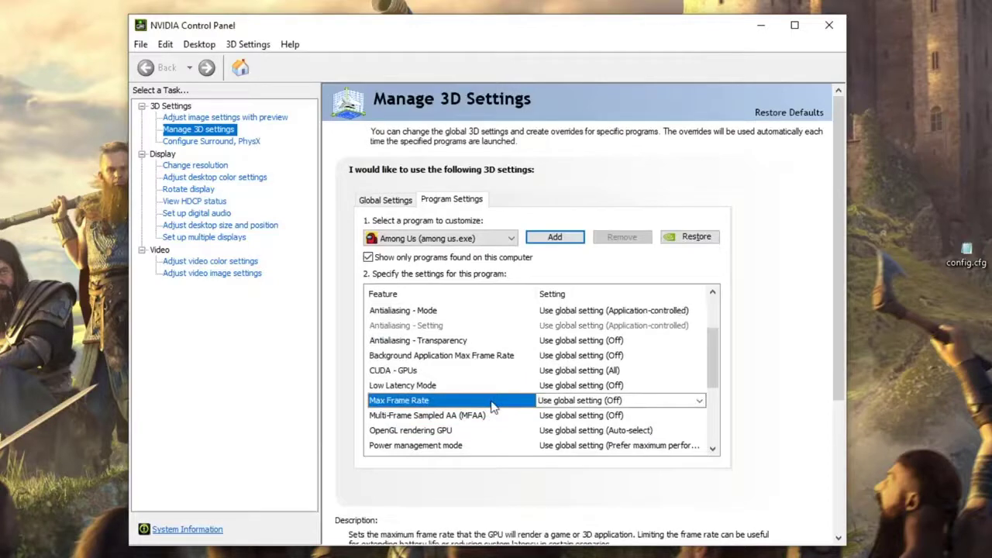
scroll(493, 407, "up", 2)
scroll(493, 407, "down", 3)
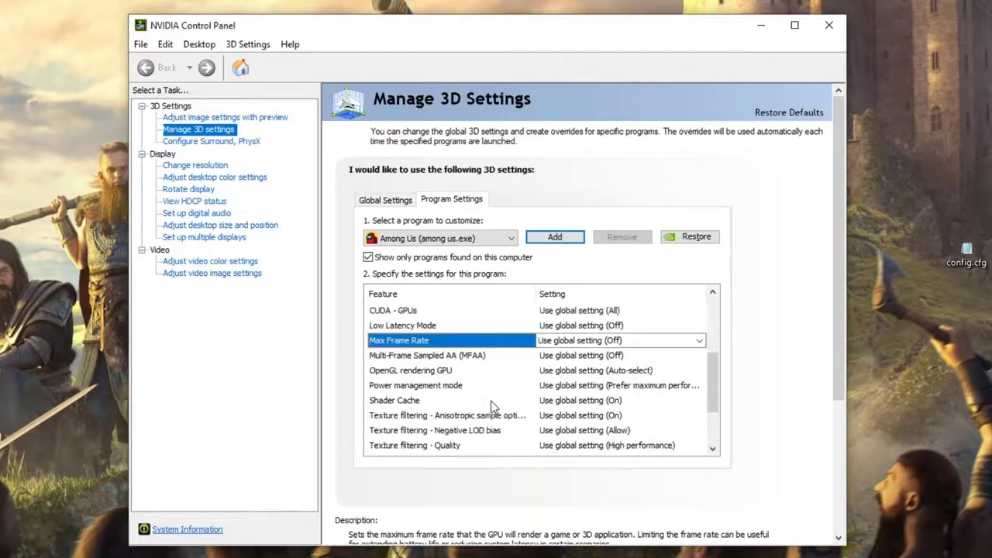
left_click(590, 343)
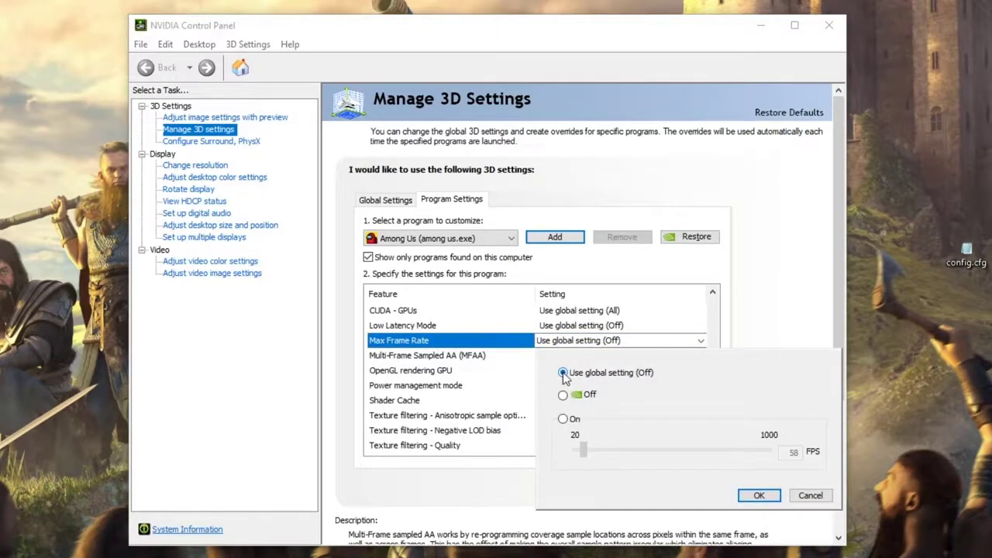
left_click(761, 497)
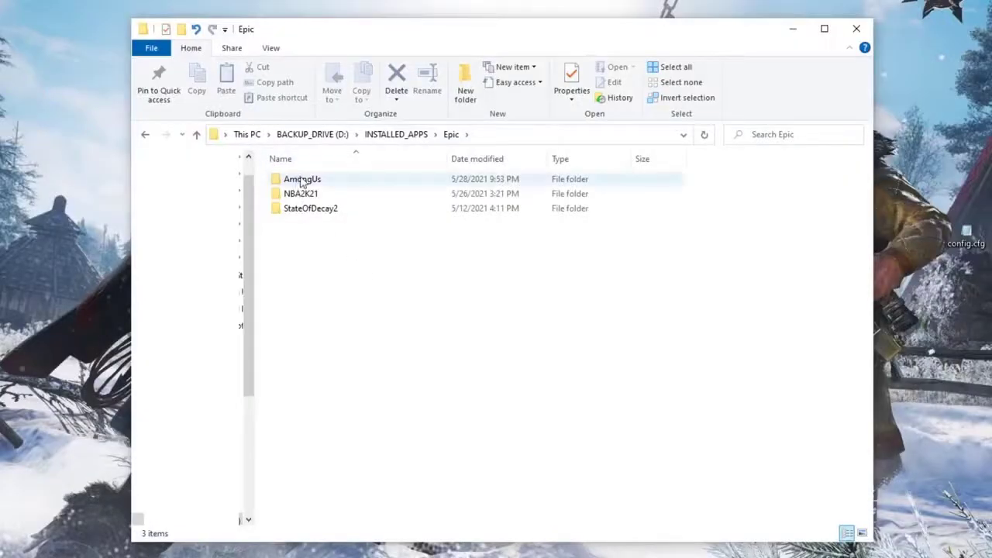
Step: Open the AmongUs folder and show Among Us.exe Properties on the Compatibility tab
double_click(301, 180)
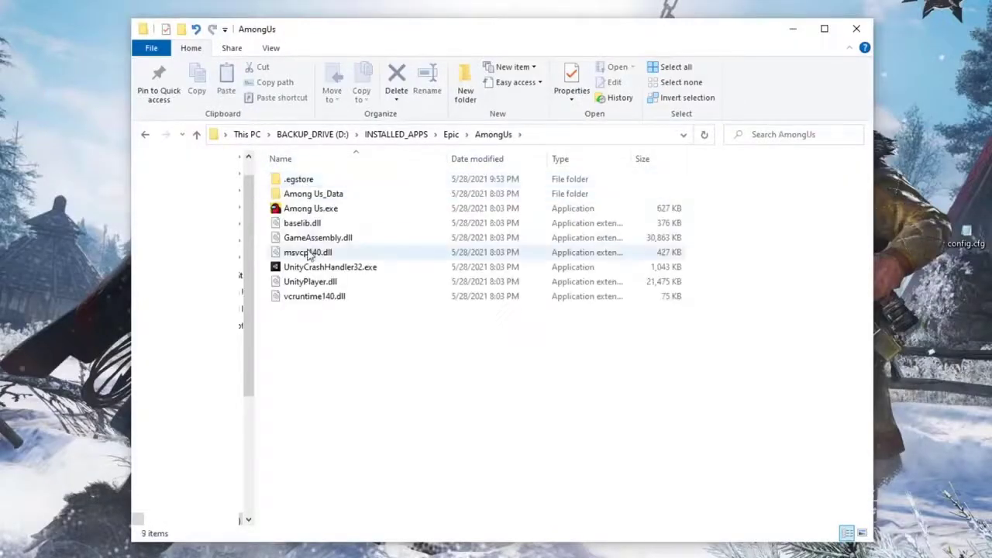
left_click(310, 209)
right_click(319, 217)
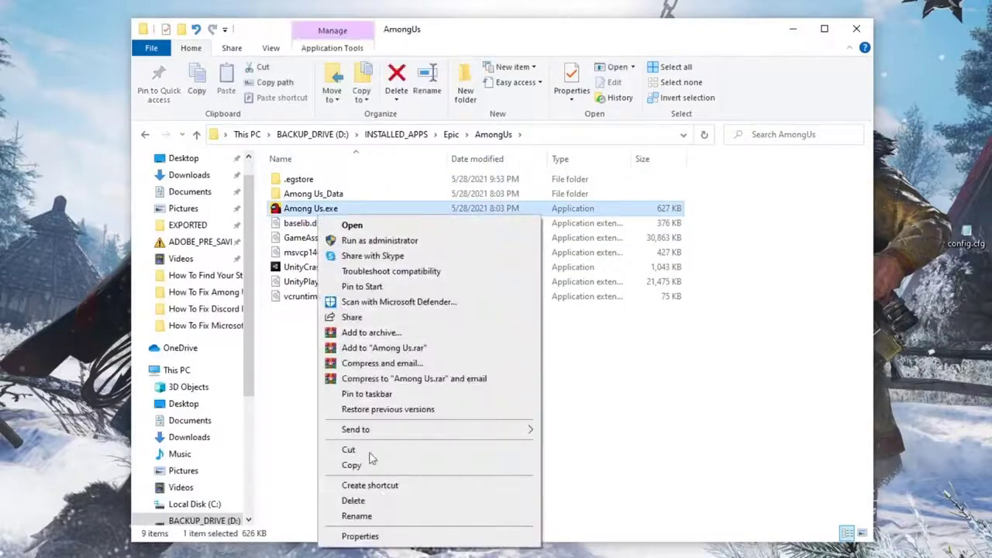
left_click(387, 535)
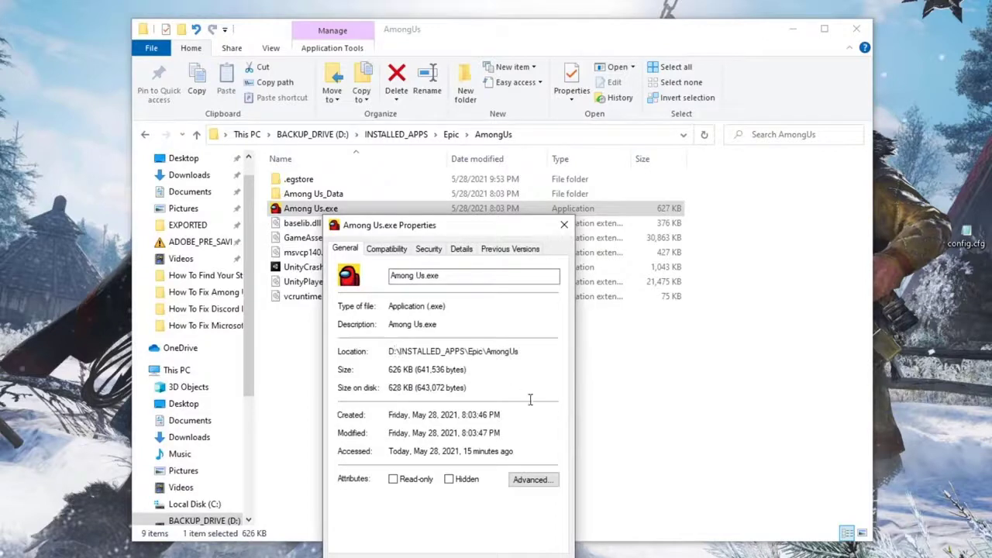
left_click(385, 250)
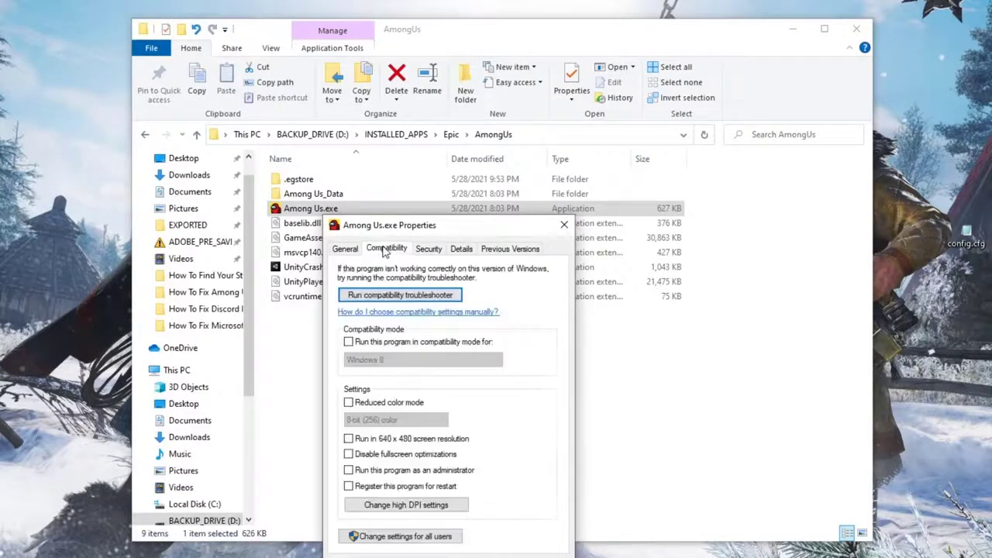